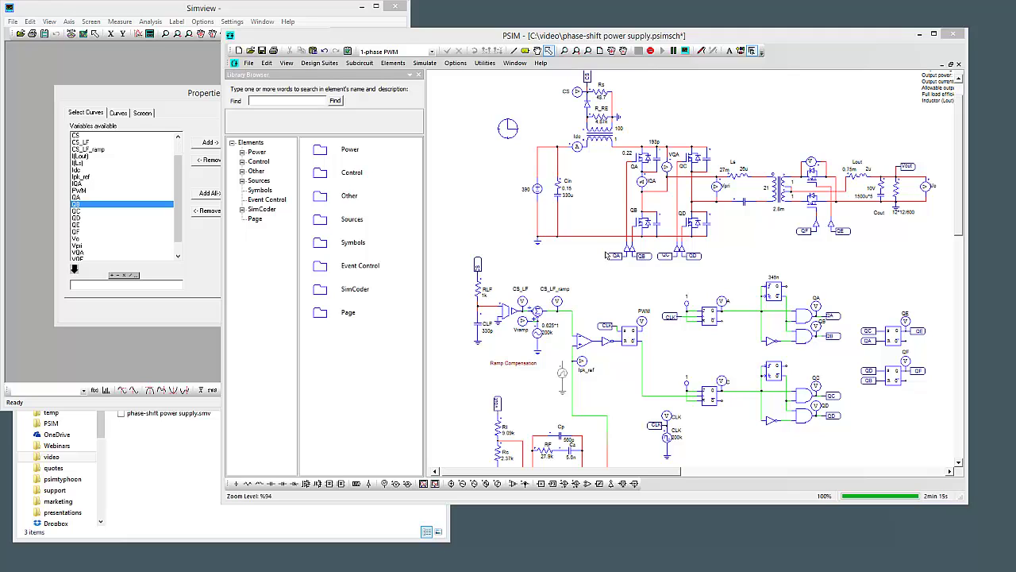
- Show the 0.02u time step and 150m total time, then the folder holding the 1,406,322 KB .smv file
double_click(505, 123)
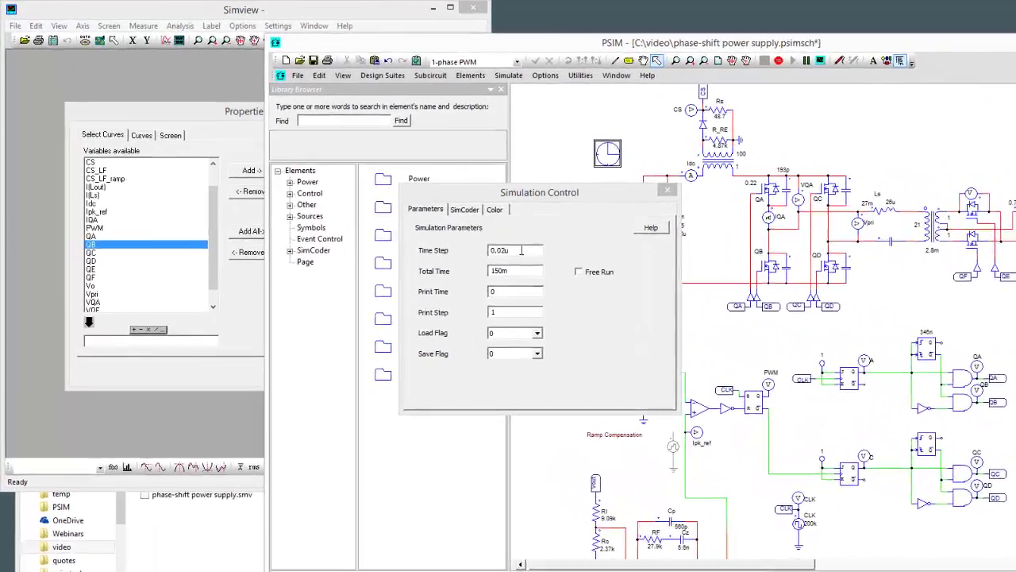
key("alt+Tab")
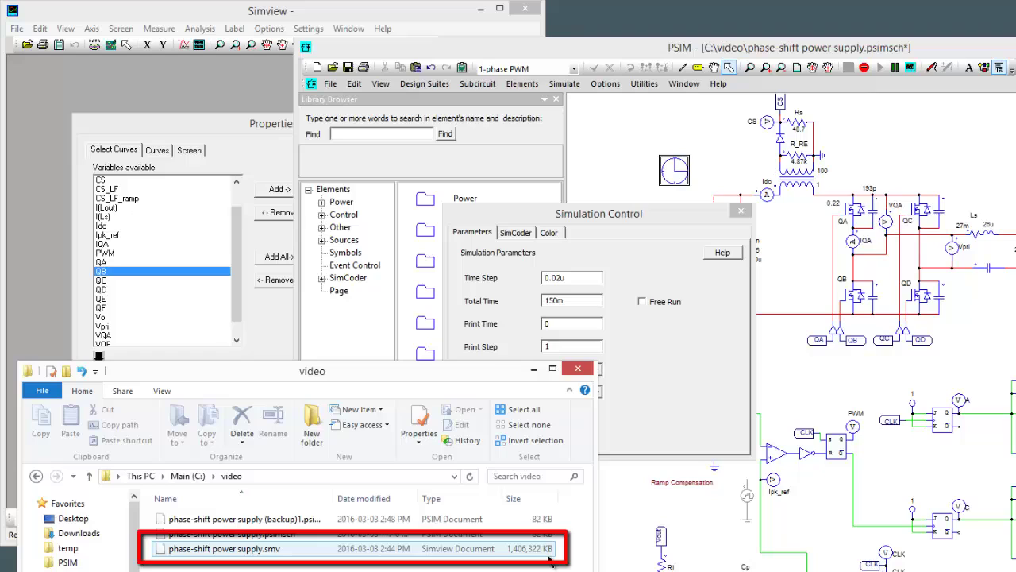
- Plot the Vo waveform from the phase-shift power supply results in Simview
left_click(282, 201)
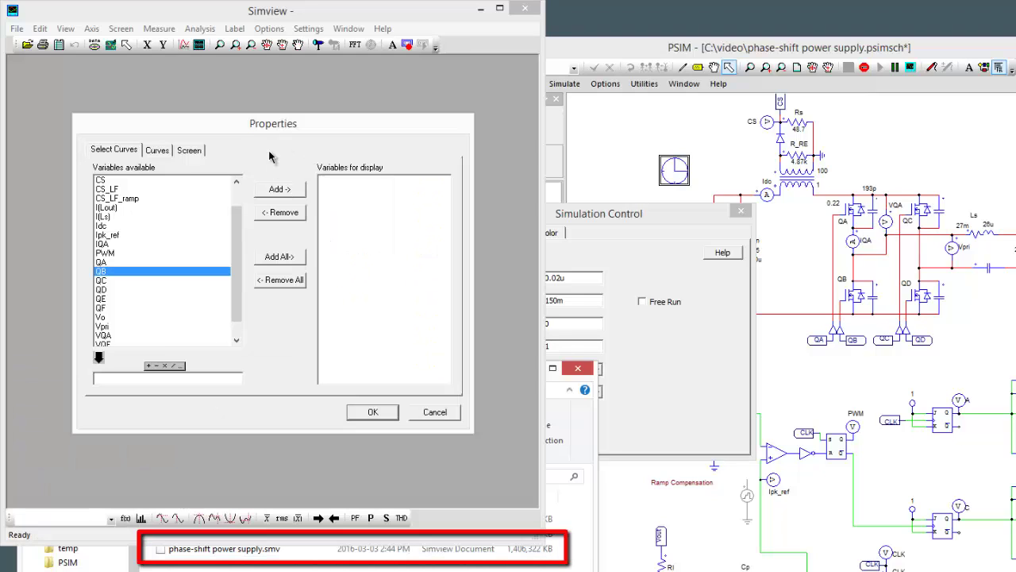
left_click(127, 308, "ctrl")
double_click(112, 317, "shift")
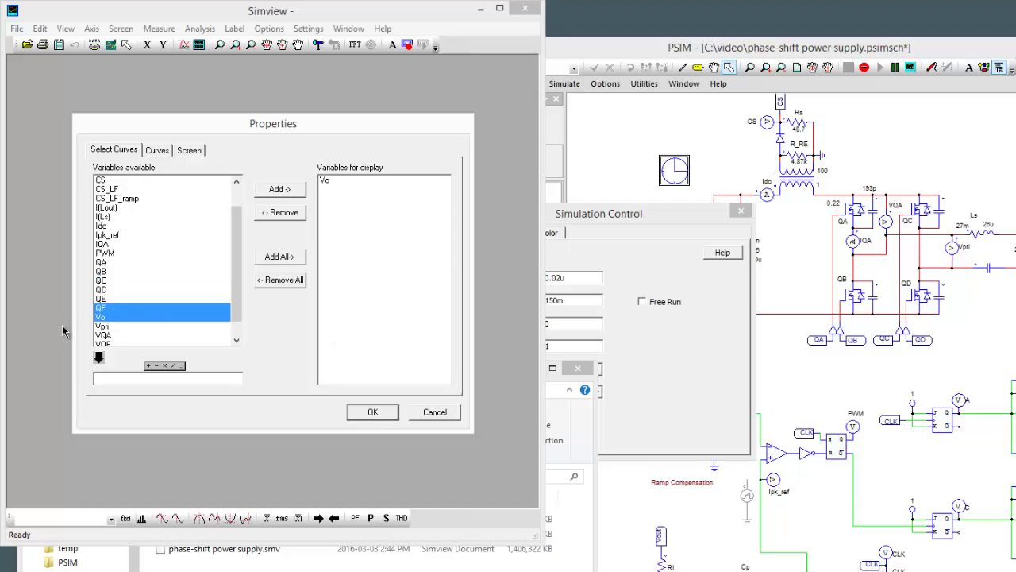
left_click(103, 317)
left_click(377, 417)
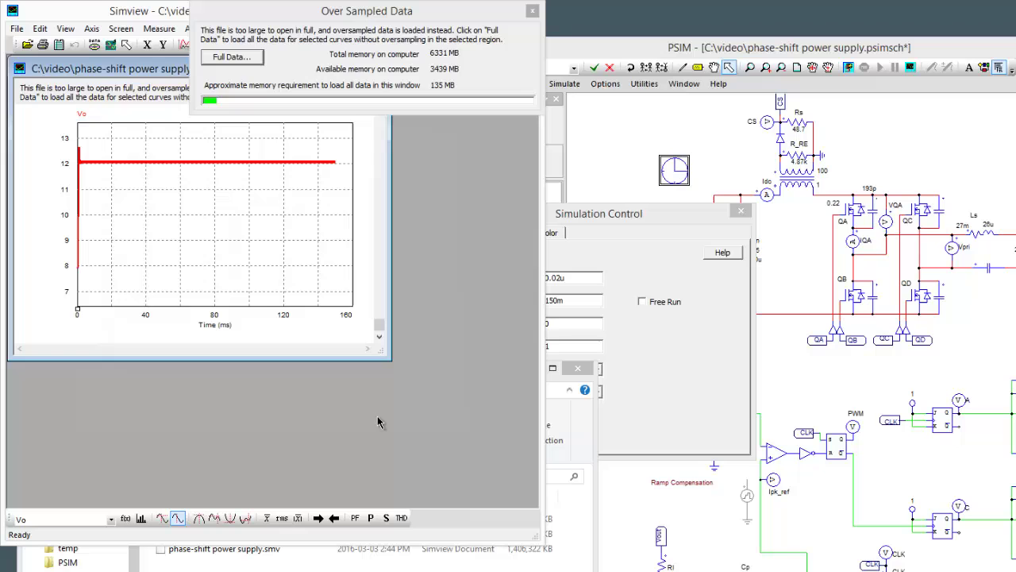
- Move the oversampled-data notice aside and add a second screen plotting Idc below Vo
left_click_drag(381, 17, 539, 104)
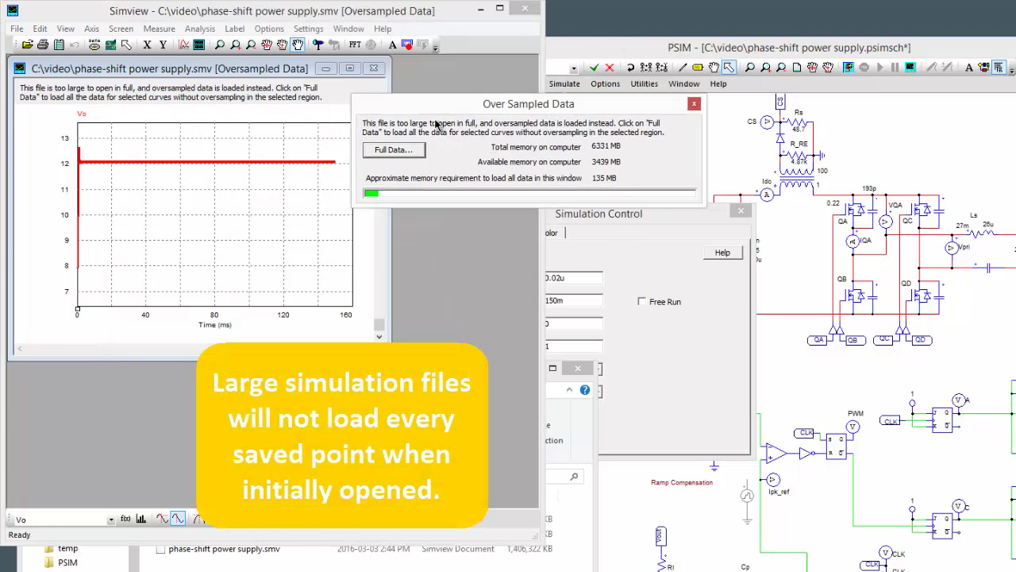
left_click_drag(433, 111, 470, 82)
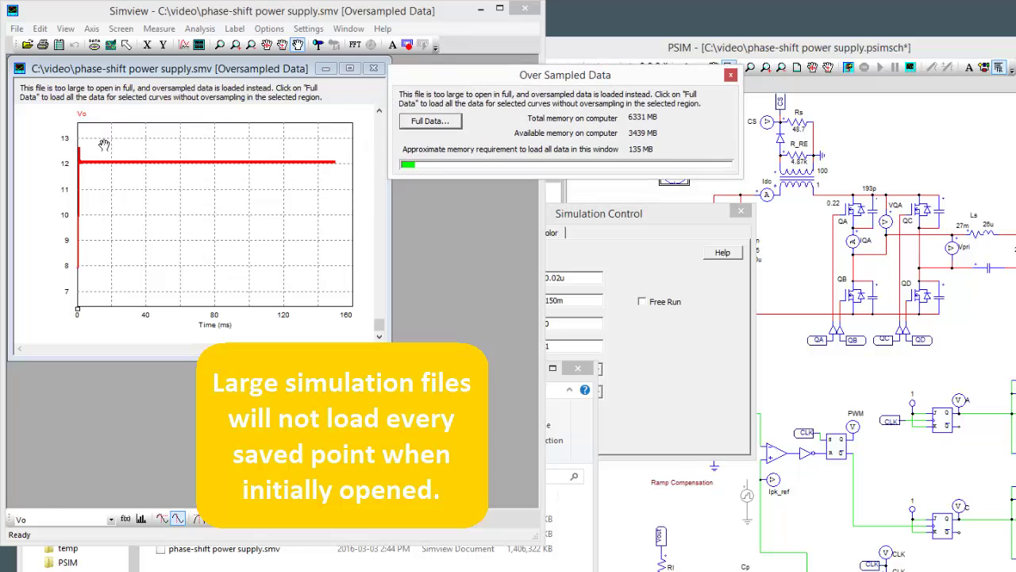
left_click(204, 46)
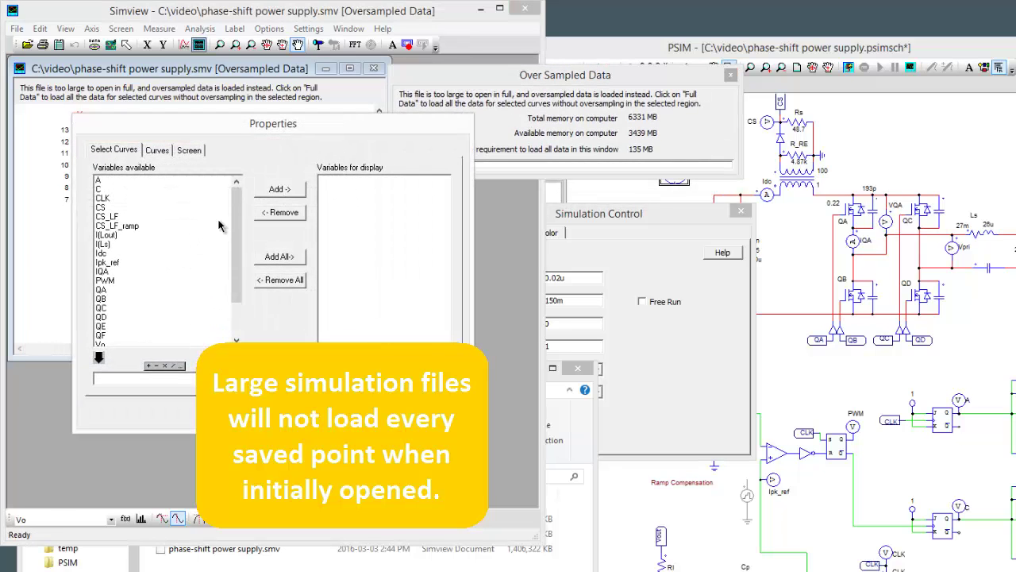
left_click(103, 254)
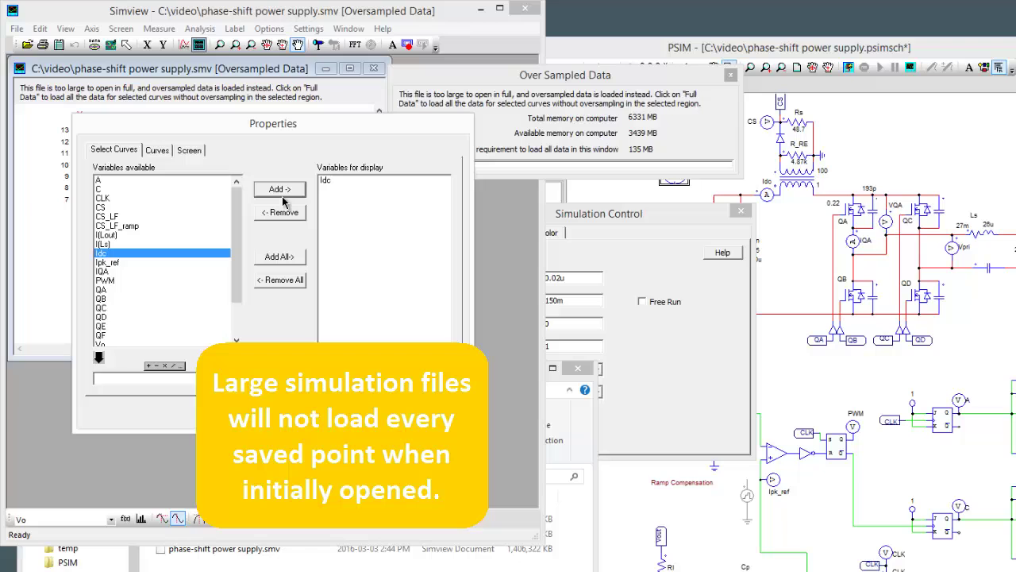
left_click(280, 190)
key("Return")
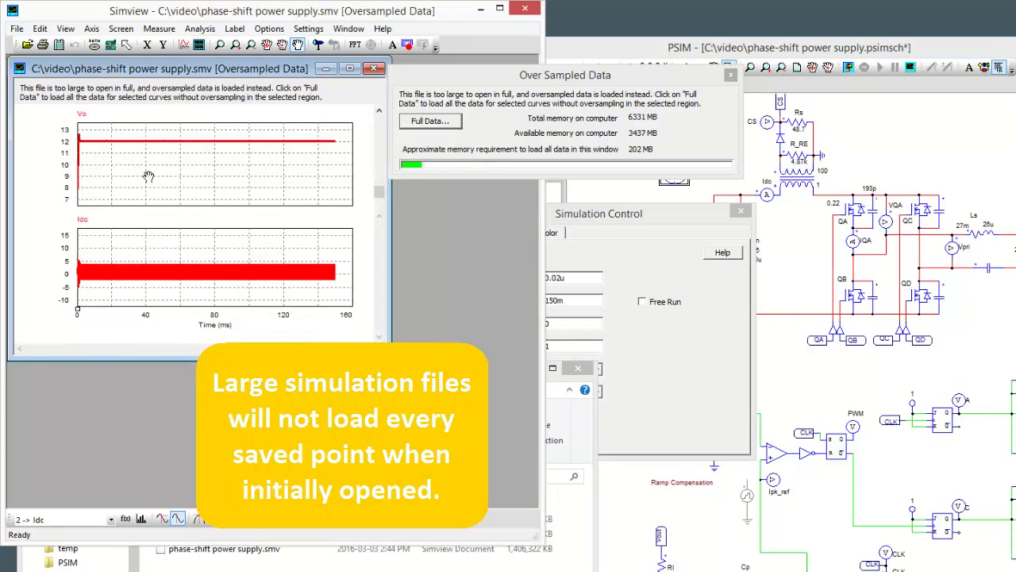
- Dismiss the Idc screen's curve selection, leaving the oversampled Vo and Idc plots unchanged
left_click(525, 309)
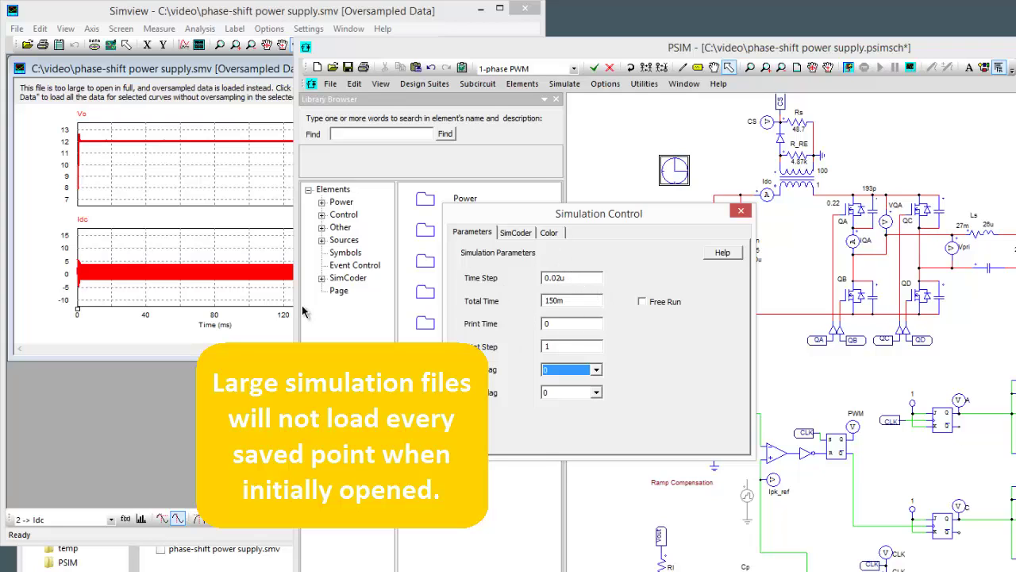
left_click(222, 334)
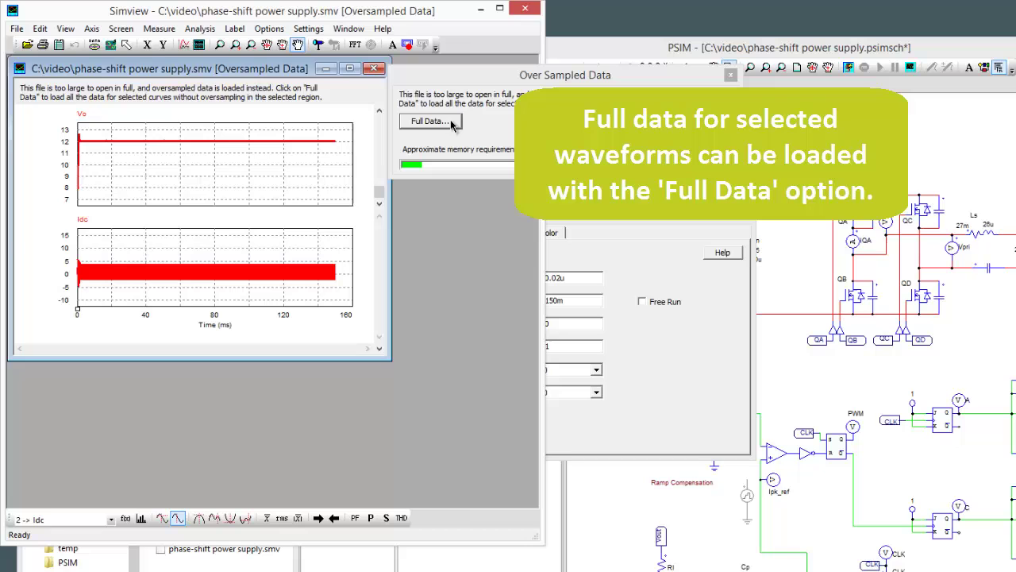
left_click(184, 44)
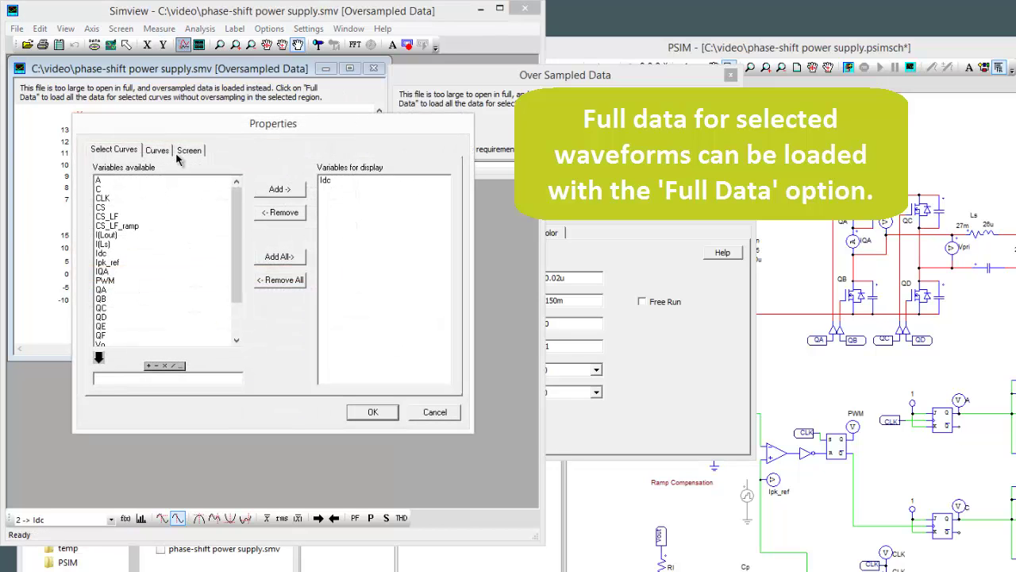
left_click(429, 417)
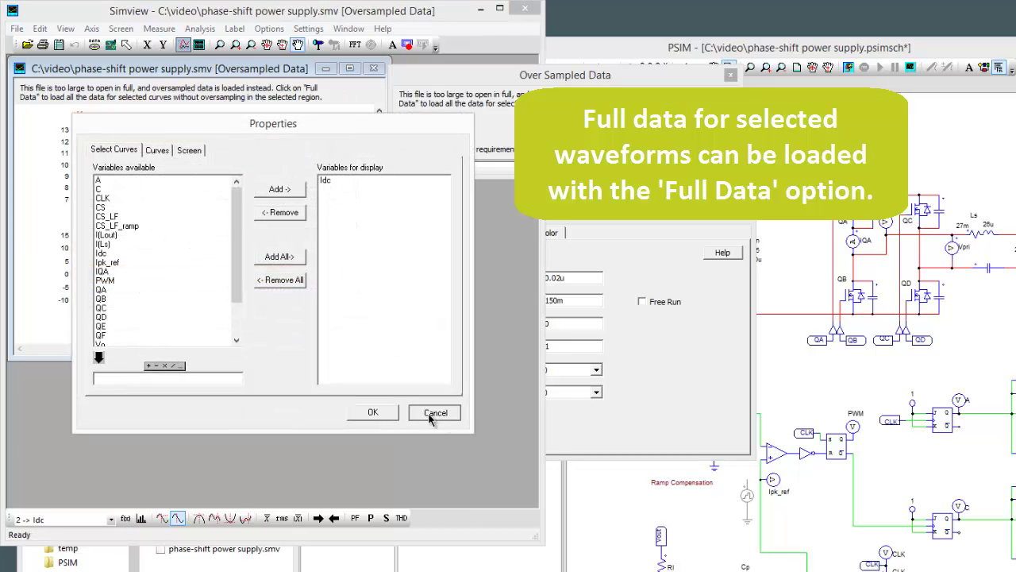
- Load Vo and Idc at full resolution in a Full Data window, then return to PSIM
left_click(428, 127)
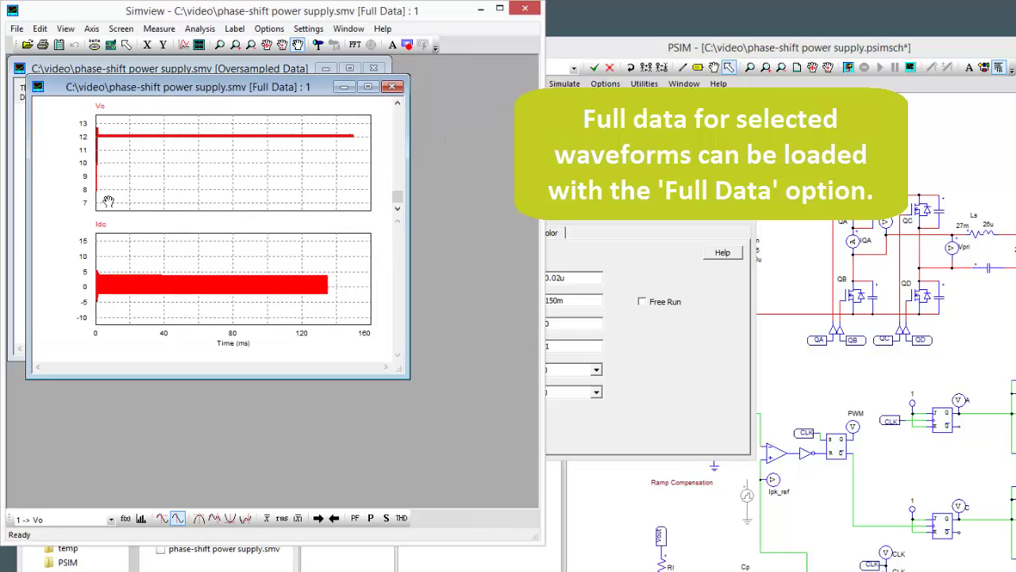
left_click_drag(228, 88, 322, 133)
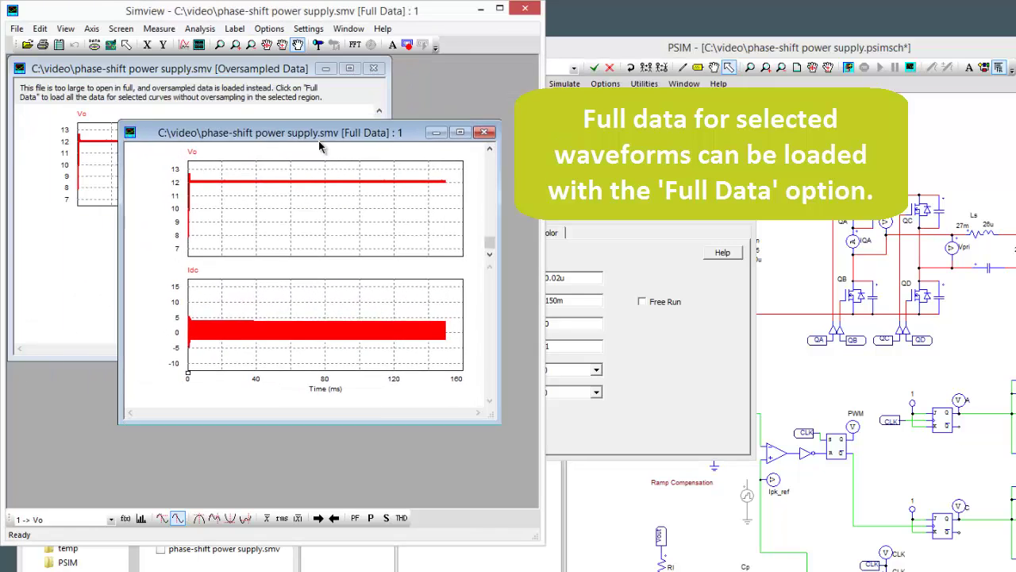
left_click(185, 45)
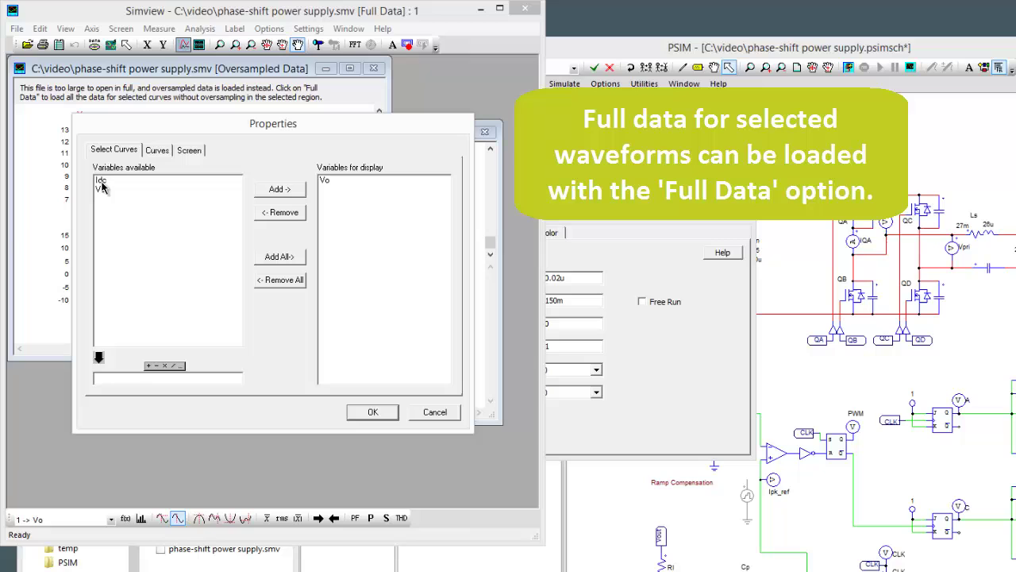
left_click(376, 414)
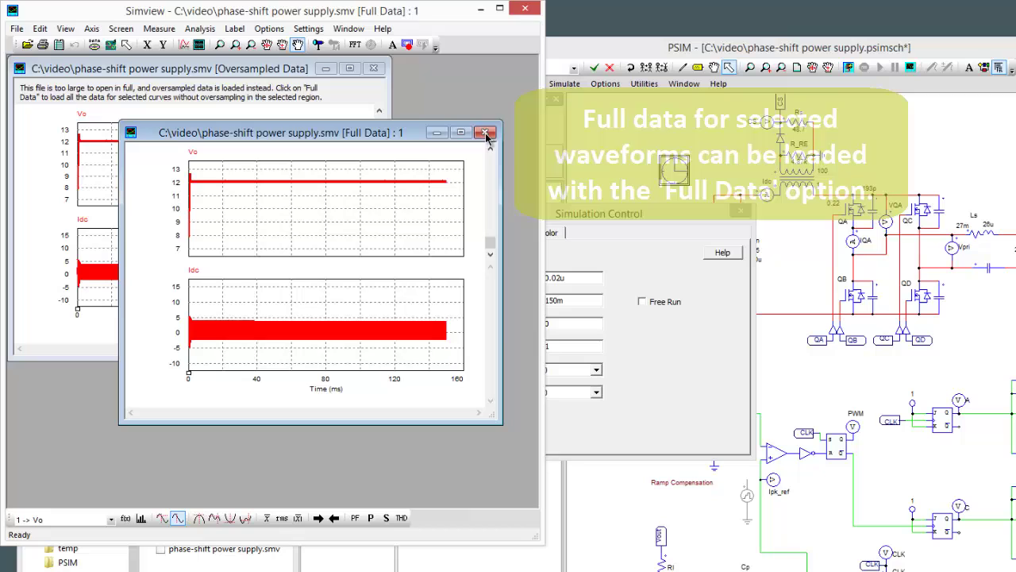
left_click(609, 116)
- Close Simulation Control and limit the output buffer size to 200 MB in Options > Settings
left_click(741, 211)
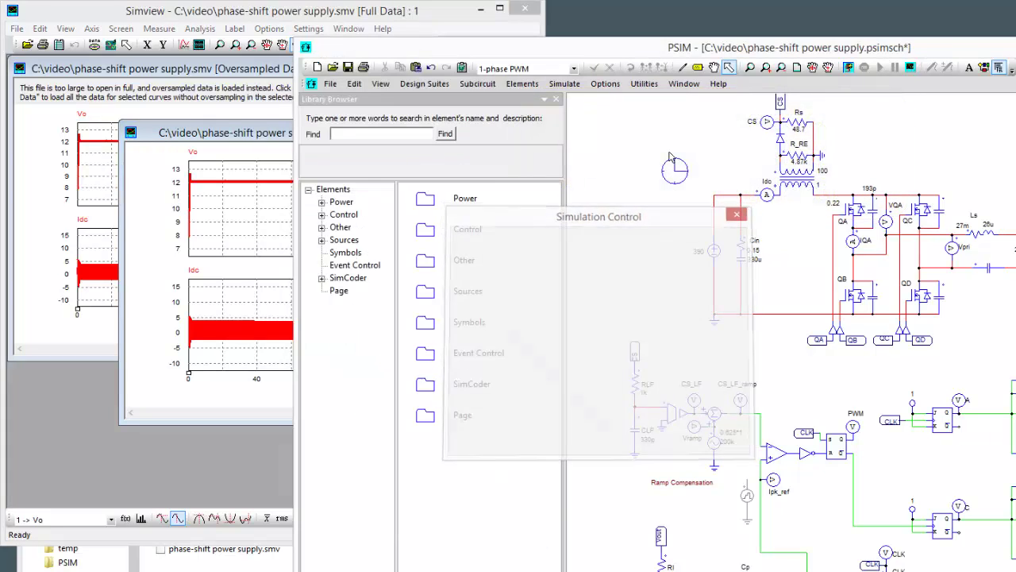
left_click(608, 85)
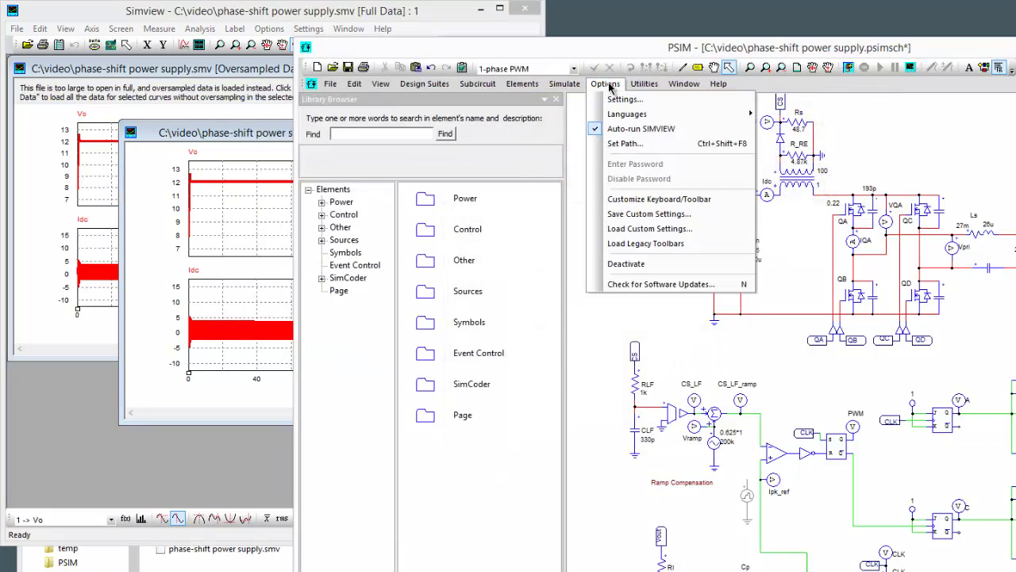
left_click(691, 100)
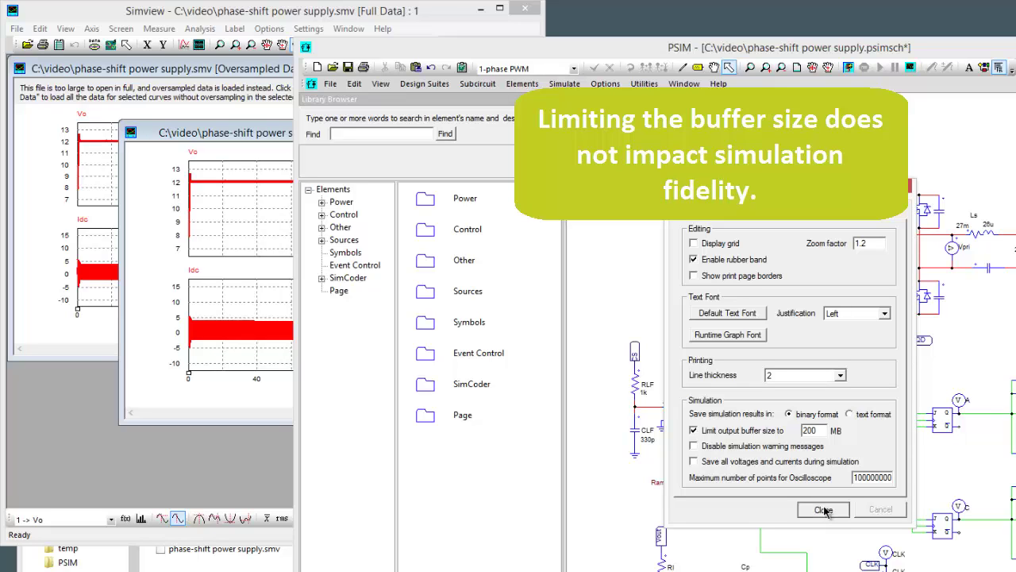
left_click(823, 509)
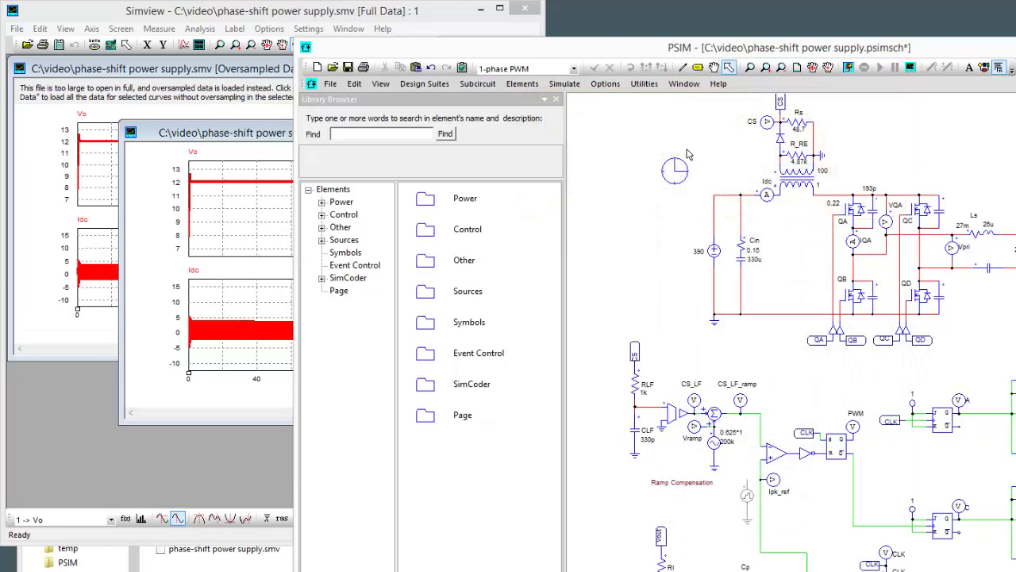
- Reopen the Simulation Control dialog from the clock element and move it aside
left_click(182, 387)
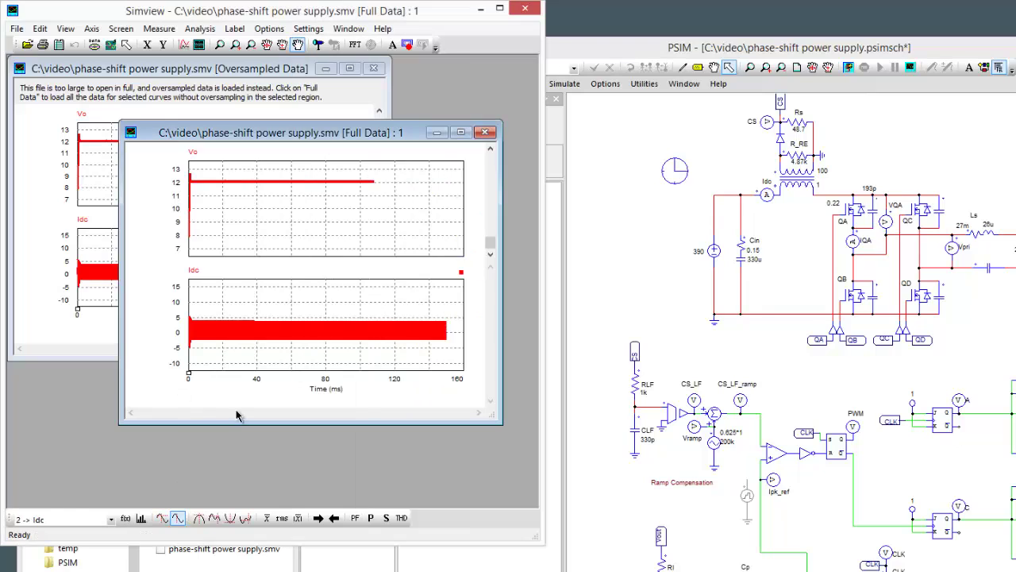
left_click(675, 170)
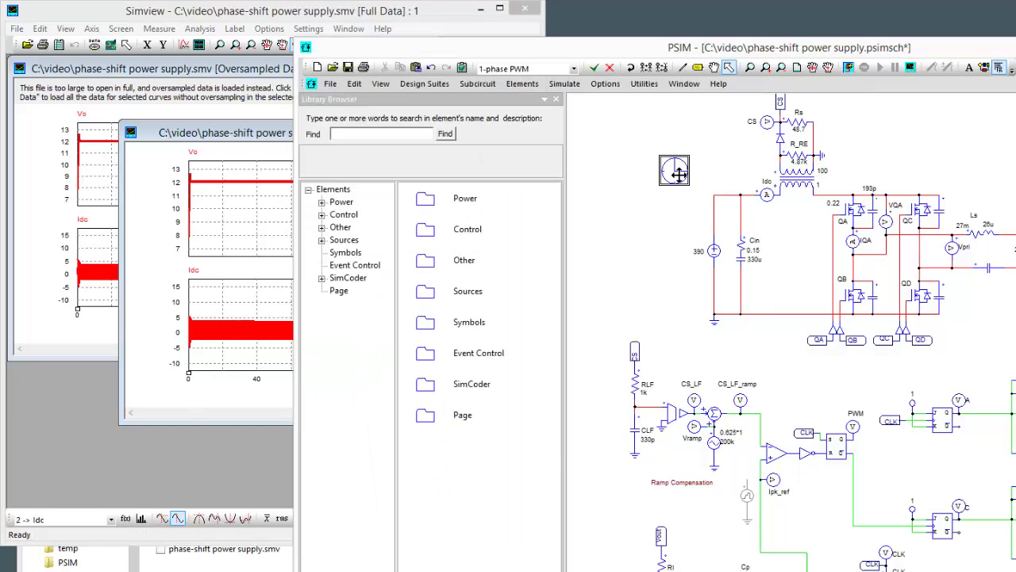
double_click(675, 170)
left_click_drag(719, 210, 975, 213)
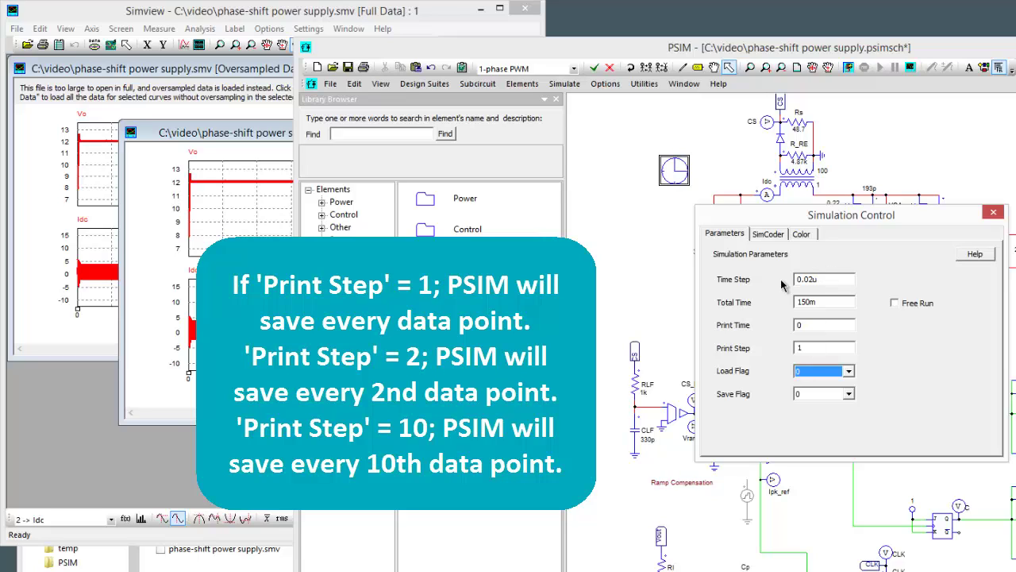
- Set Print Step to 1, after briefly trying a value of 2
left_click(806, 348)
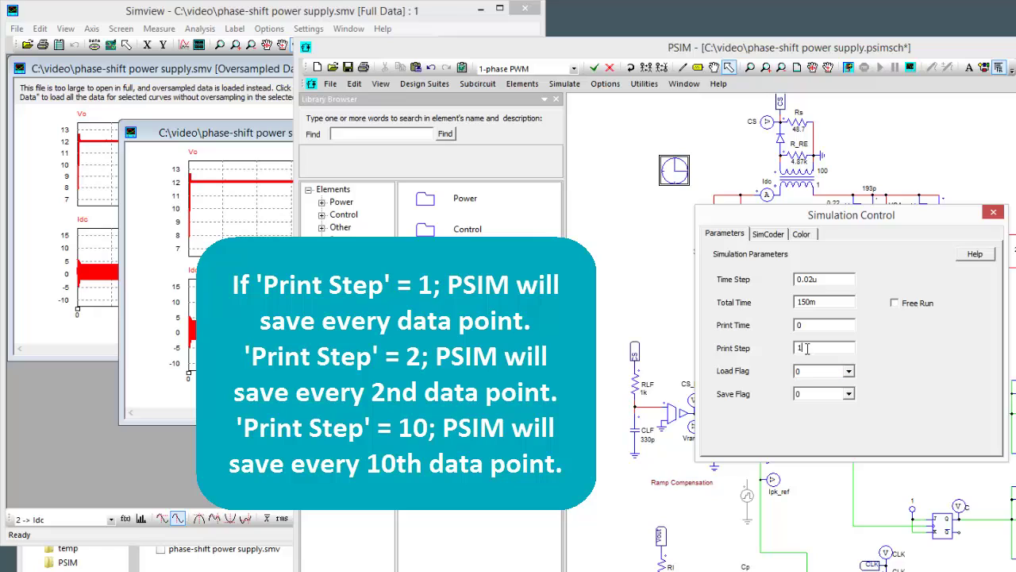
key("BackSpace")
type("2")
type("1")
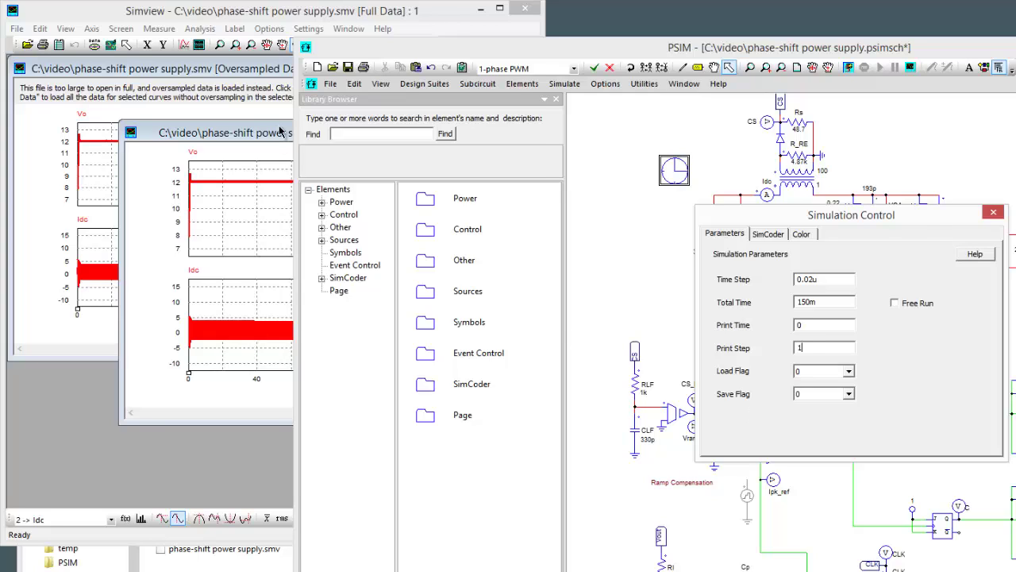
- Zoom twice into the first few milliseconds of the Vo and Idc waveforms
left_click(280, 134)
left_click(219, 45)
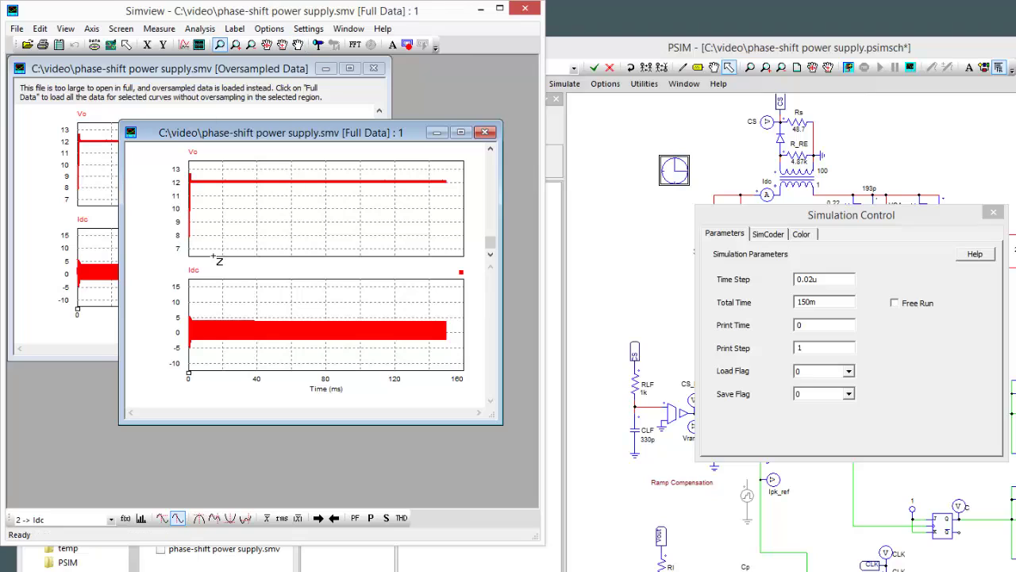
left_click_drag(212, 258, 170, 164)
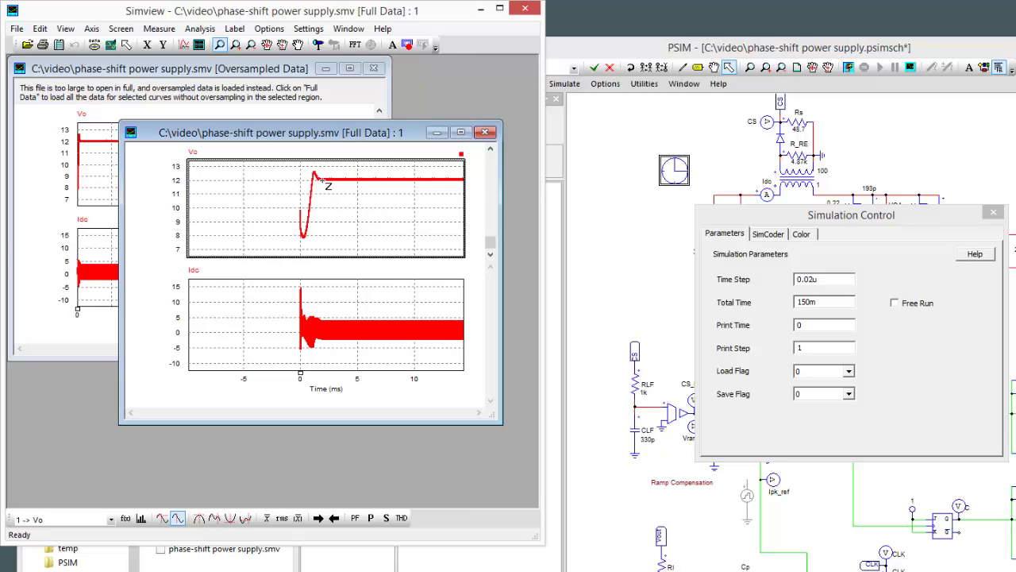
left_click_drag(335, 238, 283, 168)
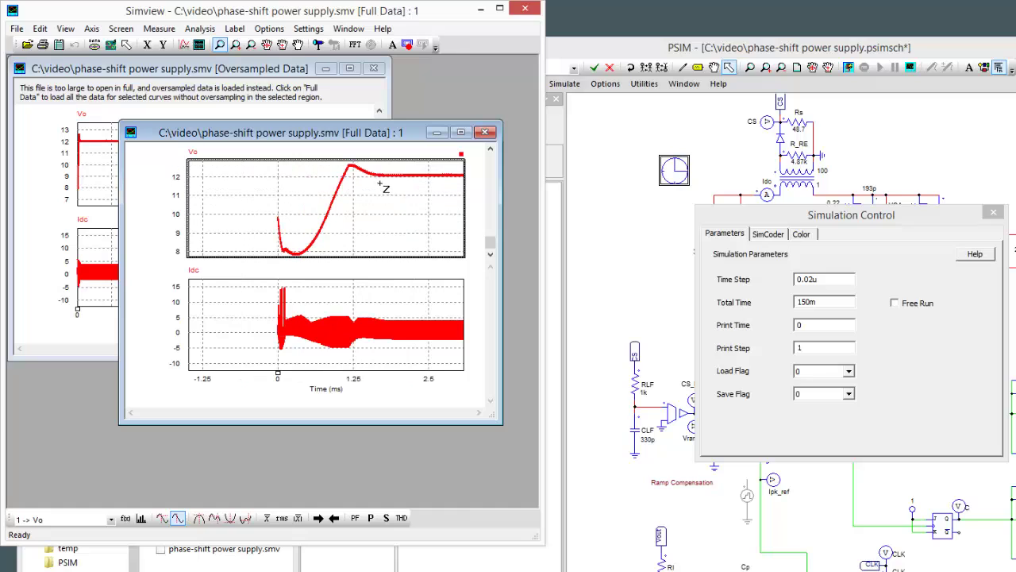
- Measure Vo and Idc values on the waveforms, then close the Measure window
left_click(159, 29)
left_click(177, 45)
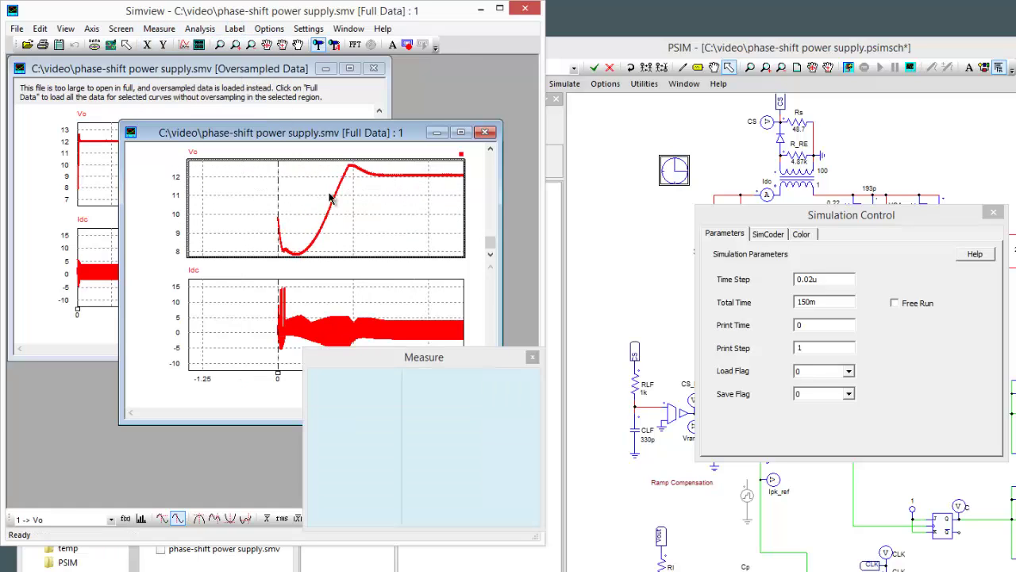
left_click(388, 205)
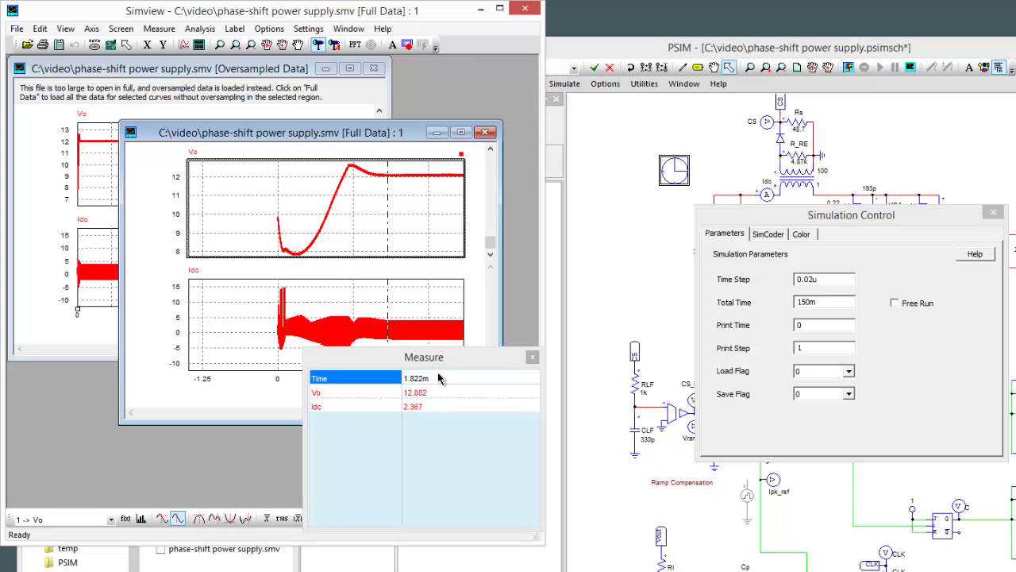
left_click(532, 356)
- Set Total Time to 2m and Save Flag to 1, then run the simulation
double_click(845, 302)
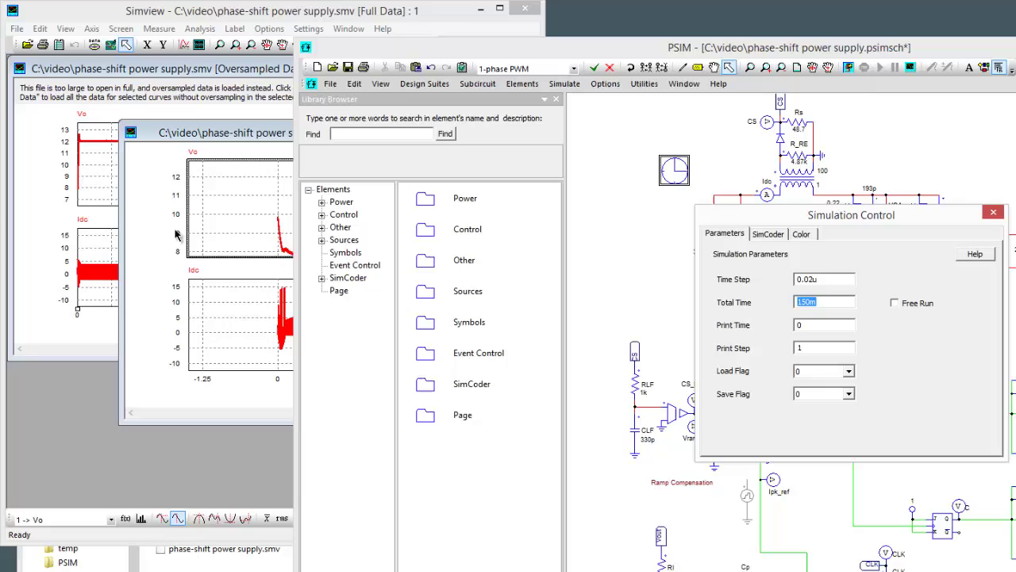
type("2m")
left_click(814, 394)
left_click(822, 421)
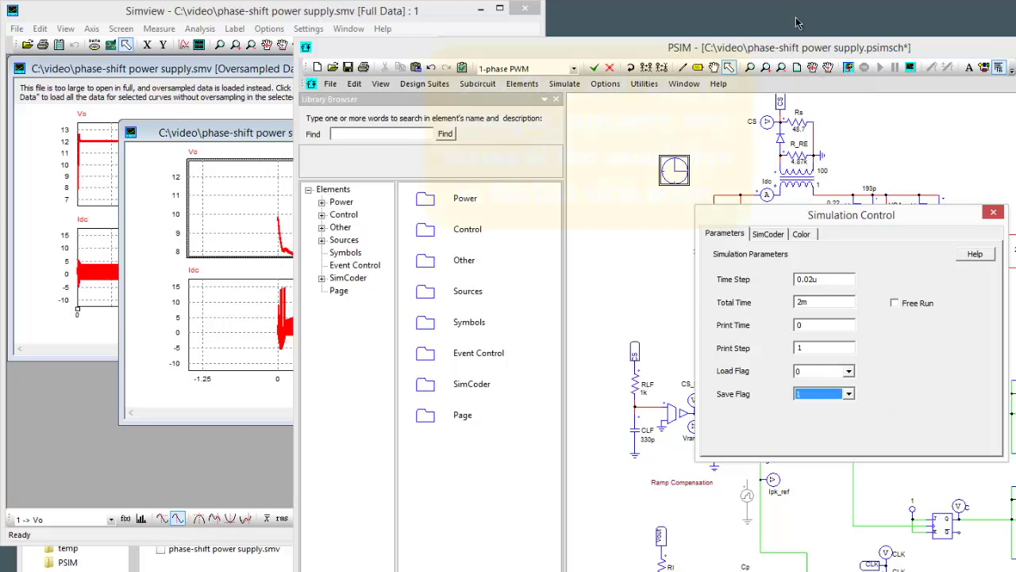
left_click(848, 67)
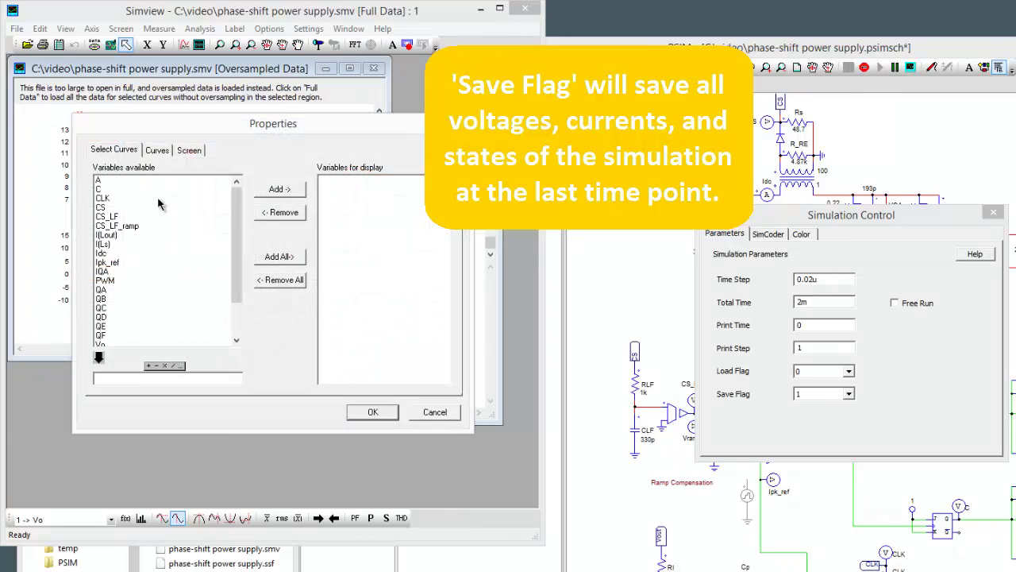
- Plot Vo from the 2 ms run, close the old oversampled window, and view the saved .ssf file
scroll(188, 303, "down", 2)
double_click(188, 301)
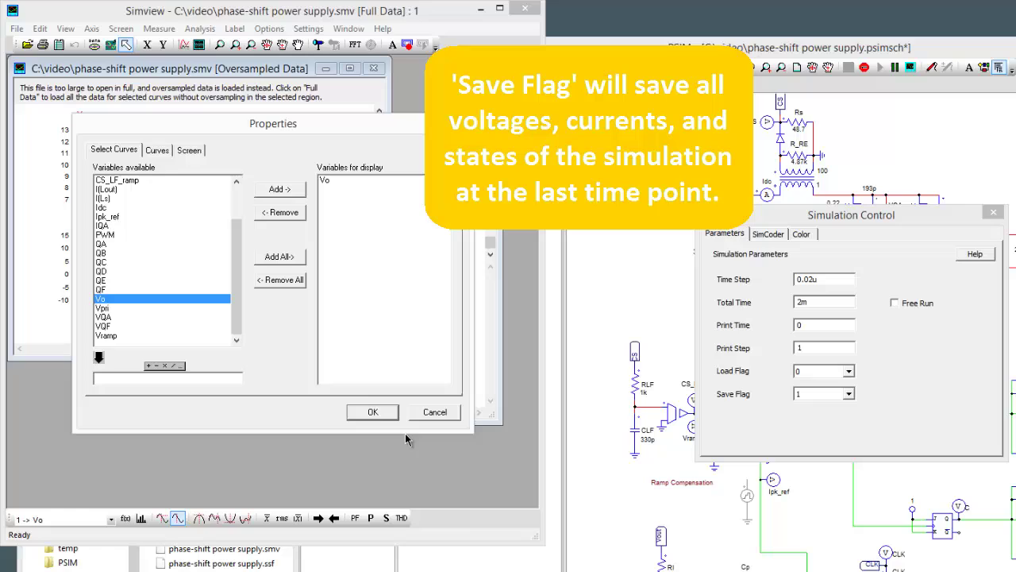
left_click(372, 412)
left_click(373, 68)
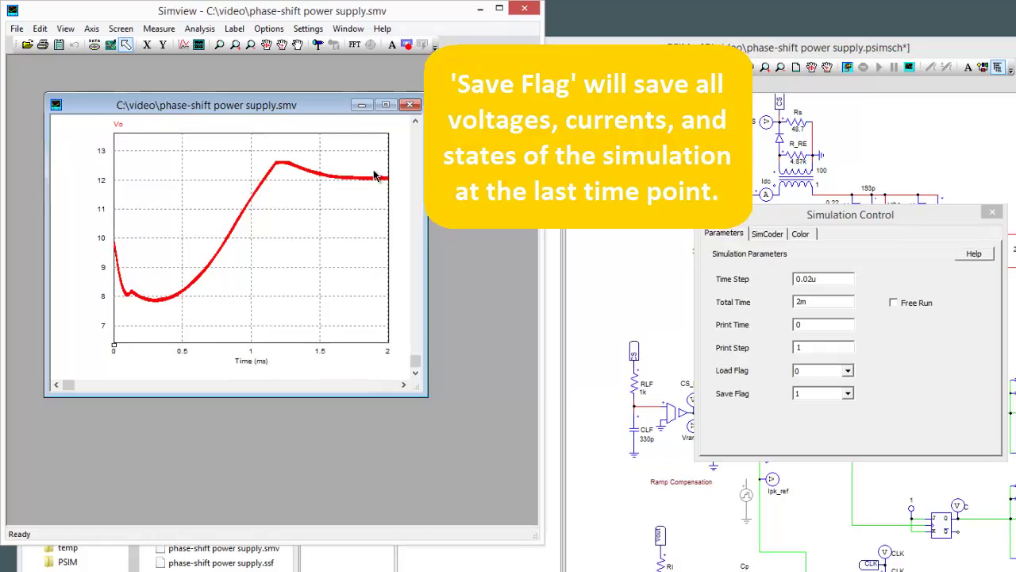
left_click(203, 555)
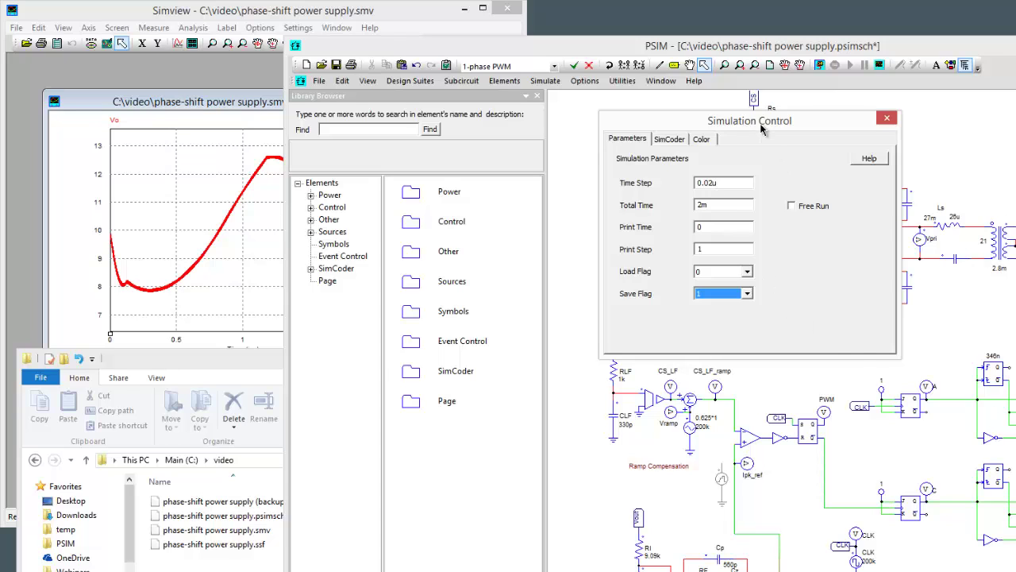
- Change Total Time to 4m, set Load Flag to 1 and Save Flag to 0
left_click_drag(765, 127, 494, 137)
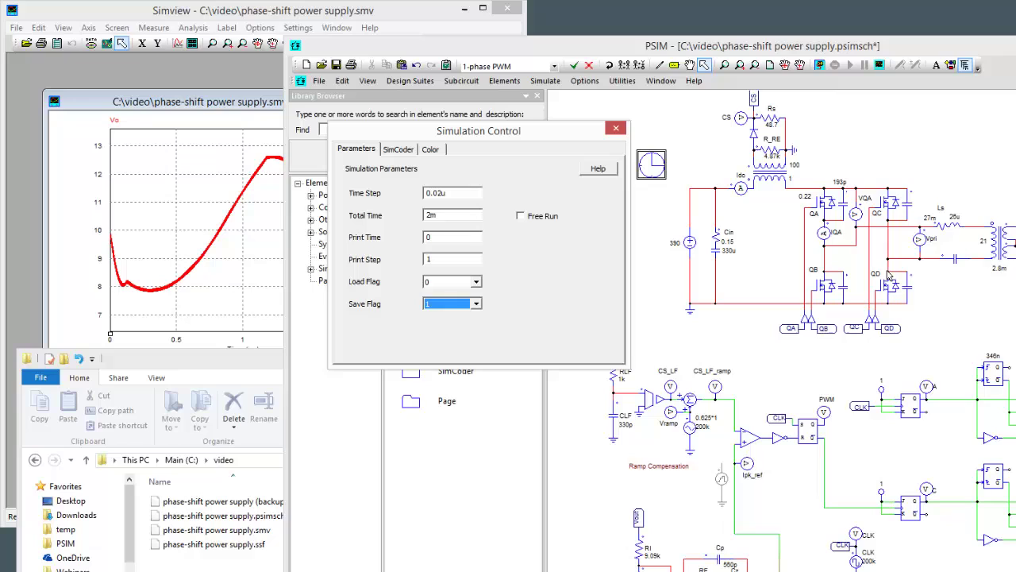
double_click(458, 219)
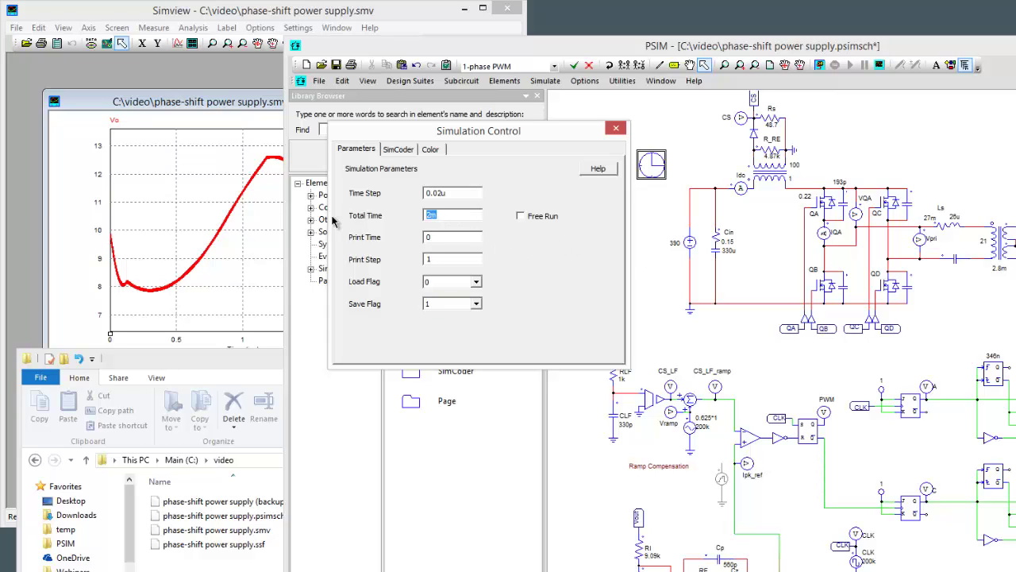
type("4m")
left_click(476, 282)
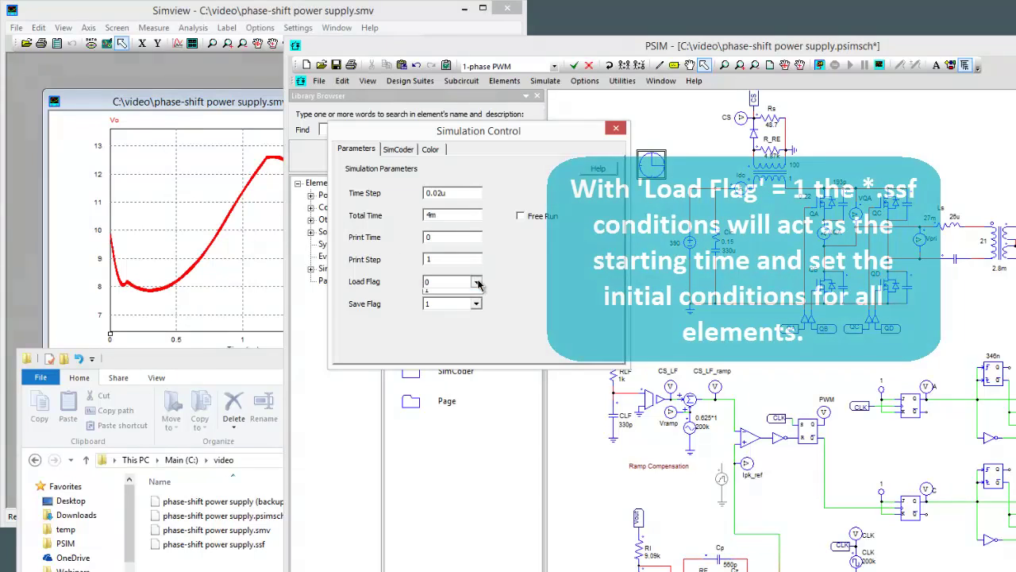
left_click(455, 303)
left_click(454, 304)
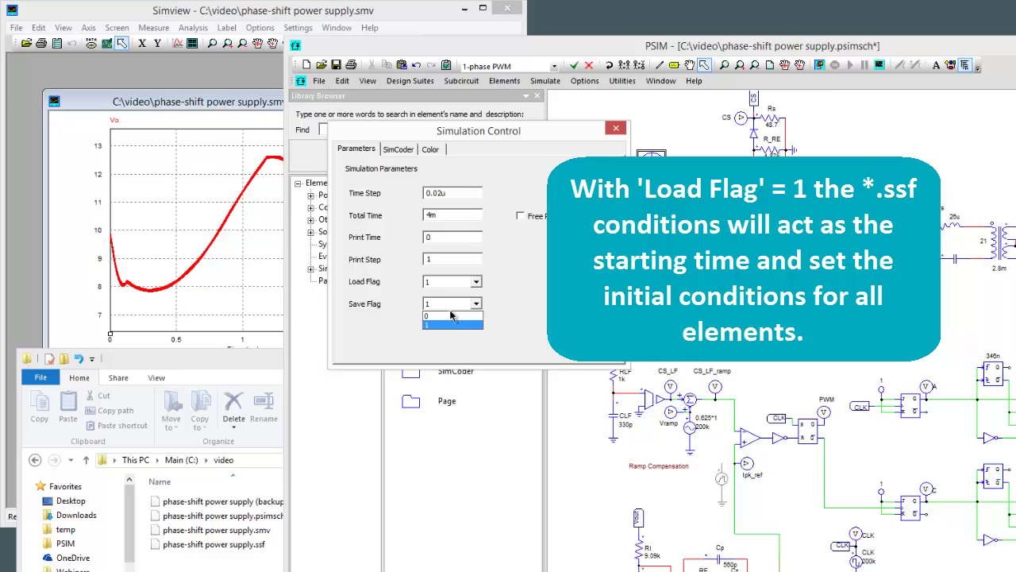
left_click(448, 319)
key("Up")
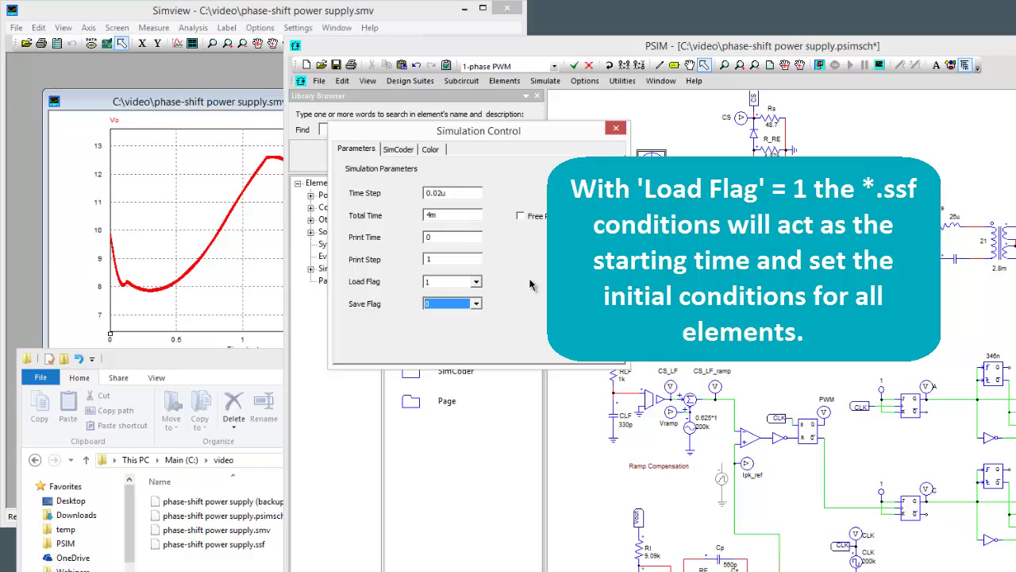
- Run the simulation from the saved state and maximize the Vo plot showing 2–4 ms near 12 V
left_click(820, 65)
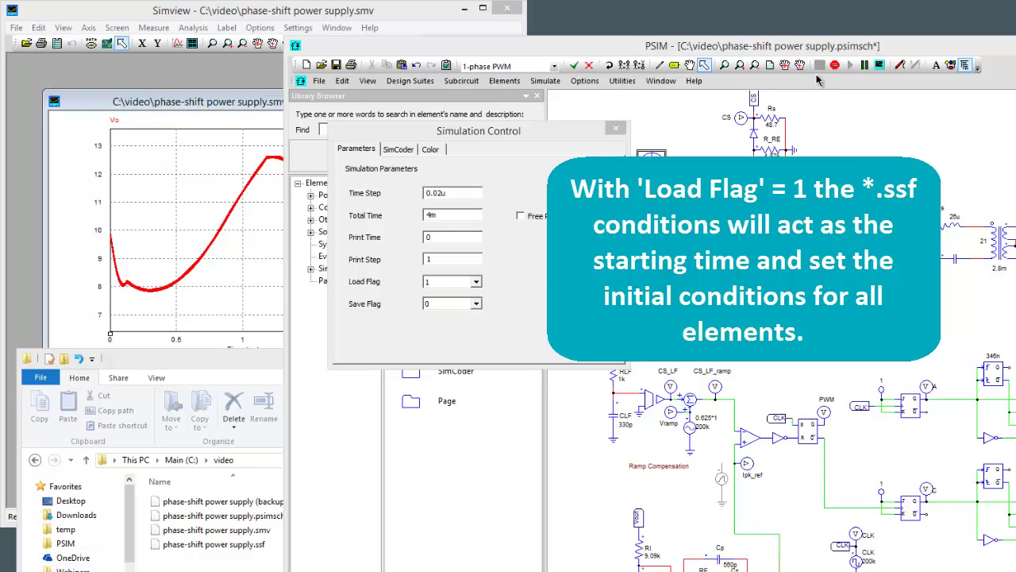
left_click(201, 135)
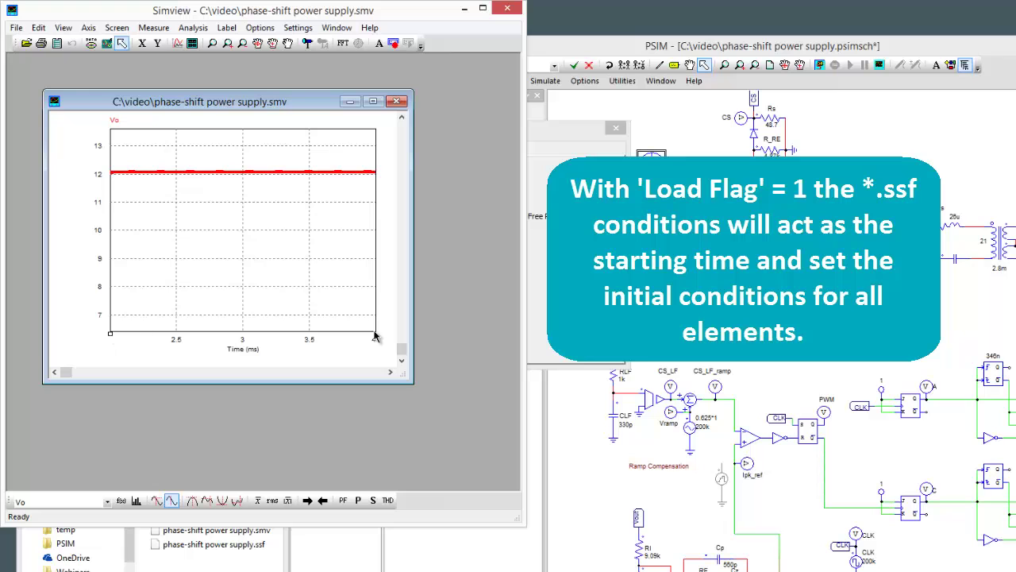
double_click(291, 102)
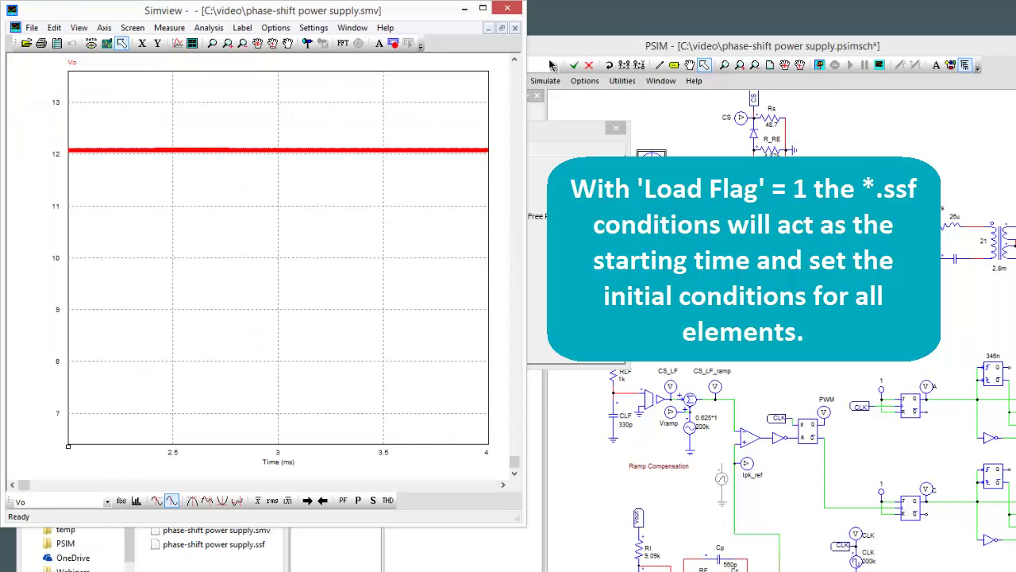
left_click(578, 268)
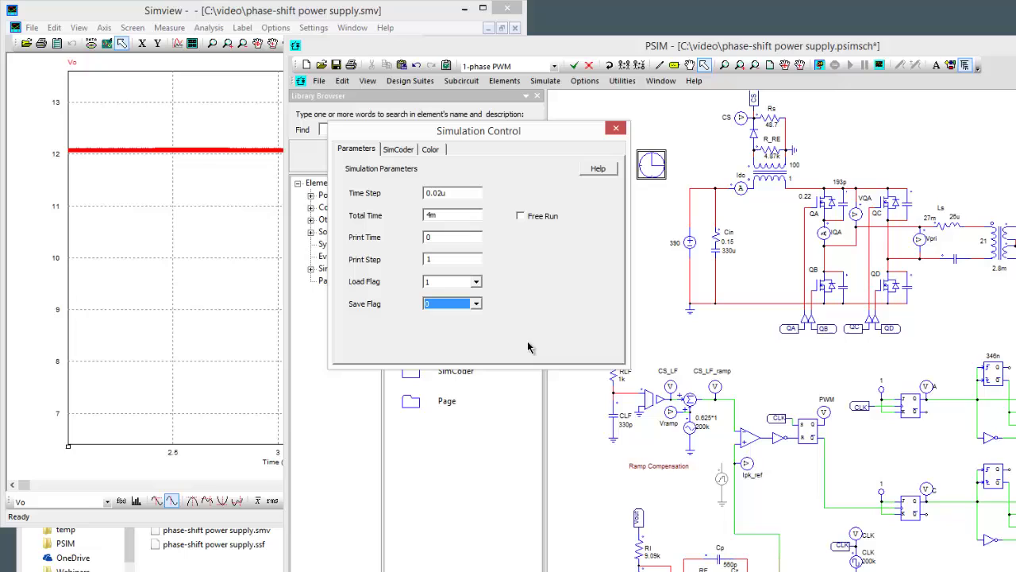
- Close the Simulation Control dialog of the phase-shift power supply schematic
left_click(616, 130)
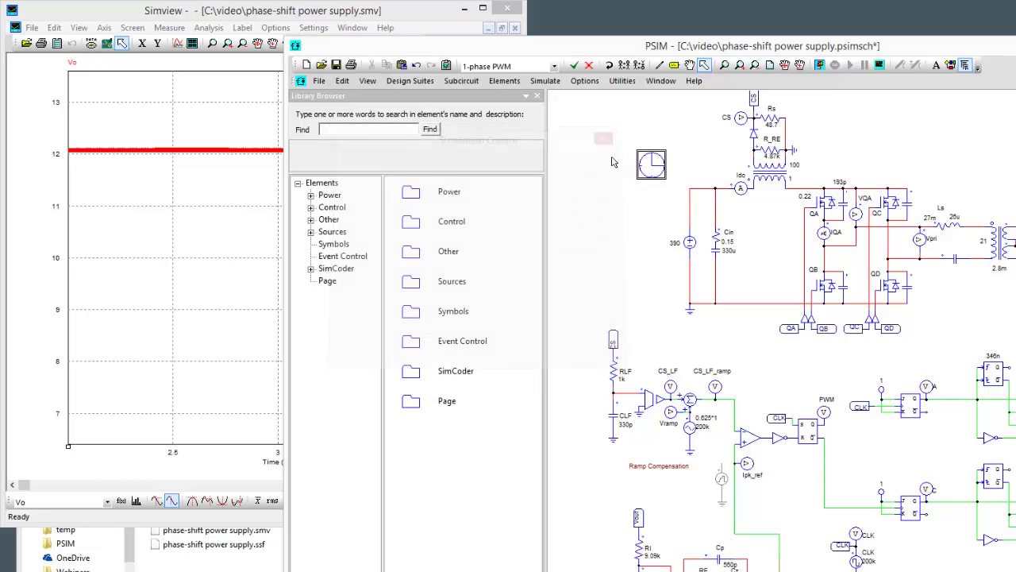